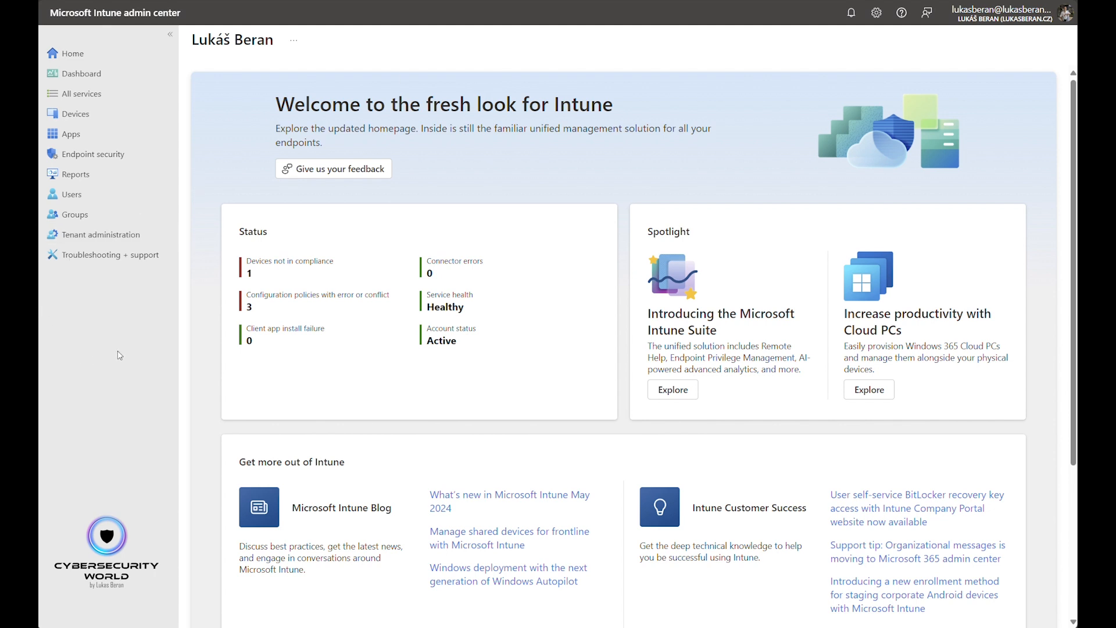
- Create an endpoint security firewall policy for Windows 10, Windows 11, and Windows Server using the Windows Firewall profile
left_click(93, 154)
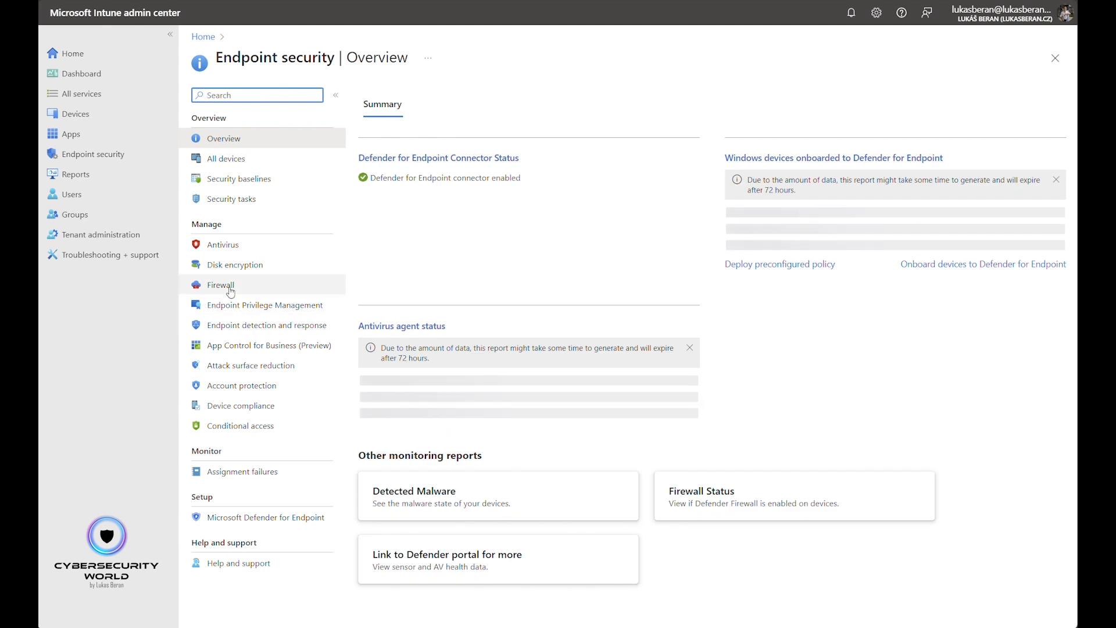
left_click(230, 291)
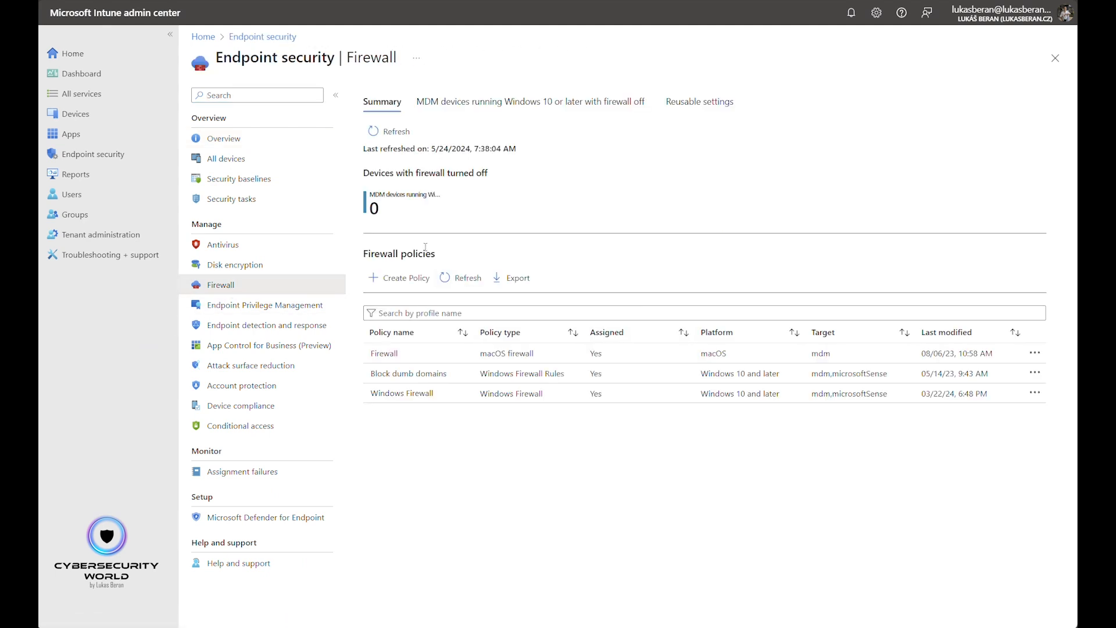
left_click(406, 279)
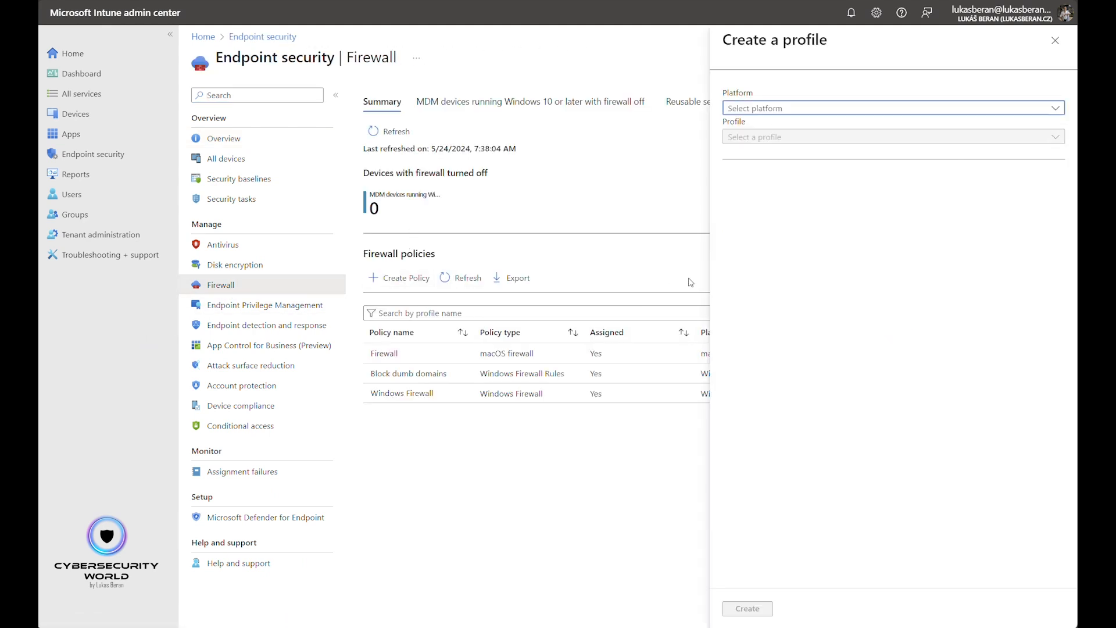
left_click(826, 112)
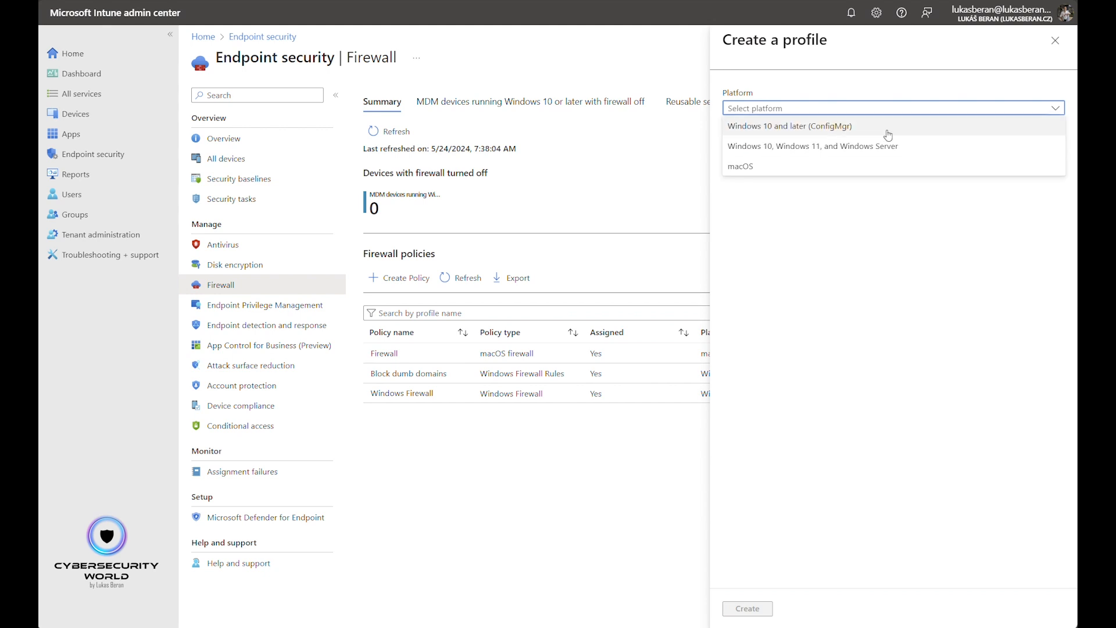
left_click(949, 151)
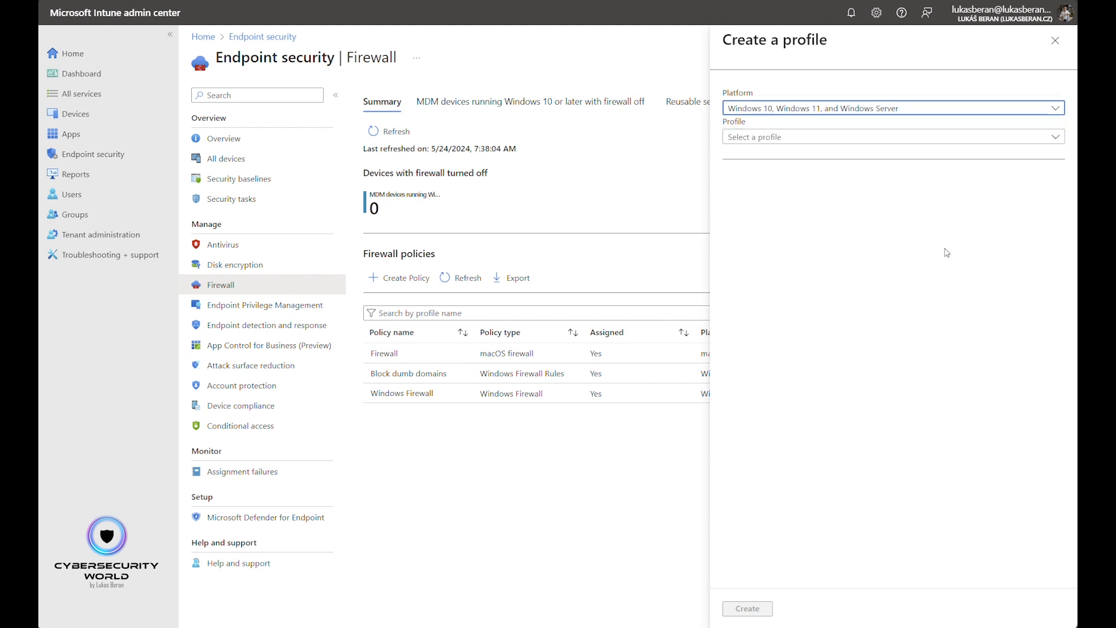
left_click(871, 141)
left_click(824, 174)
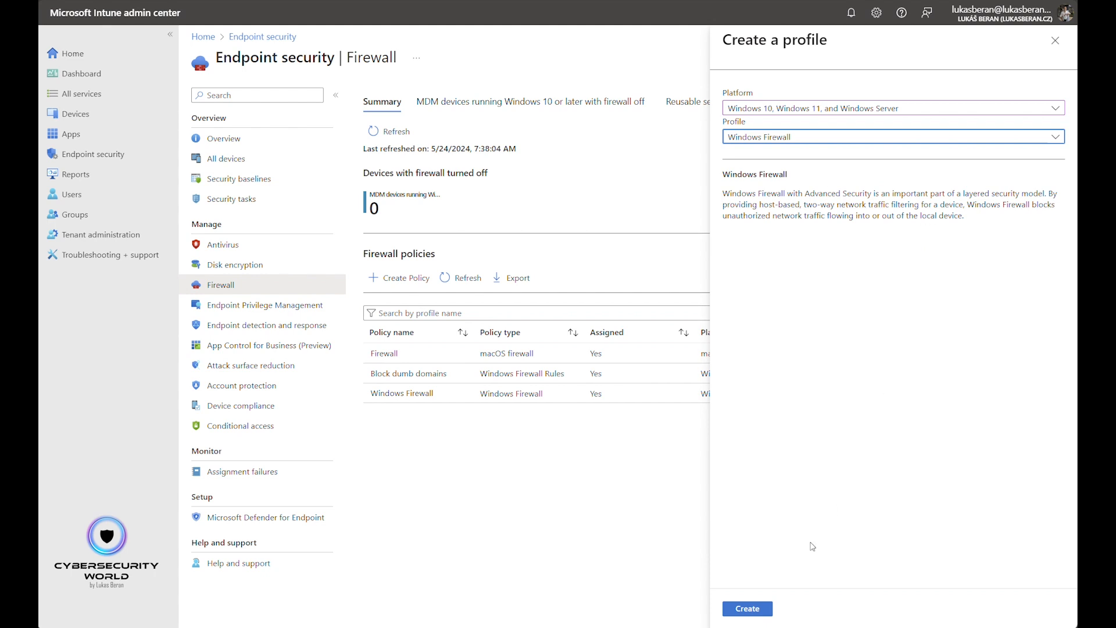
left_click(752, 615)
- Name the policy "Disable Windows Firewall Local Policy Merge" and continue to its configuration settings
left_click(333, 146)
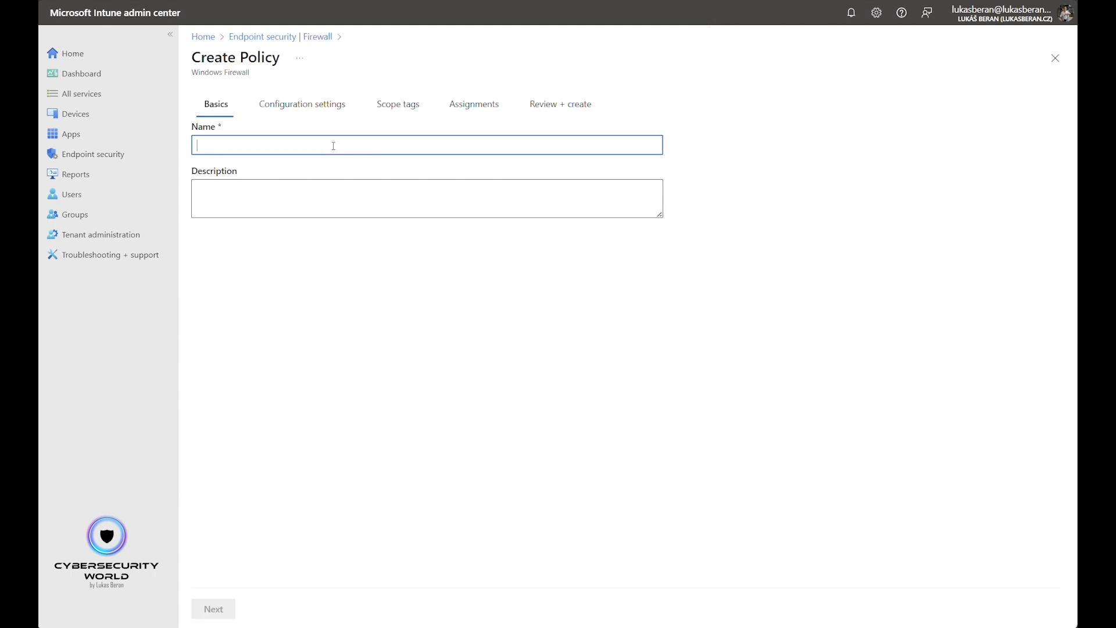
type("Di")
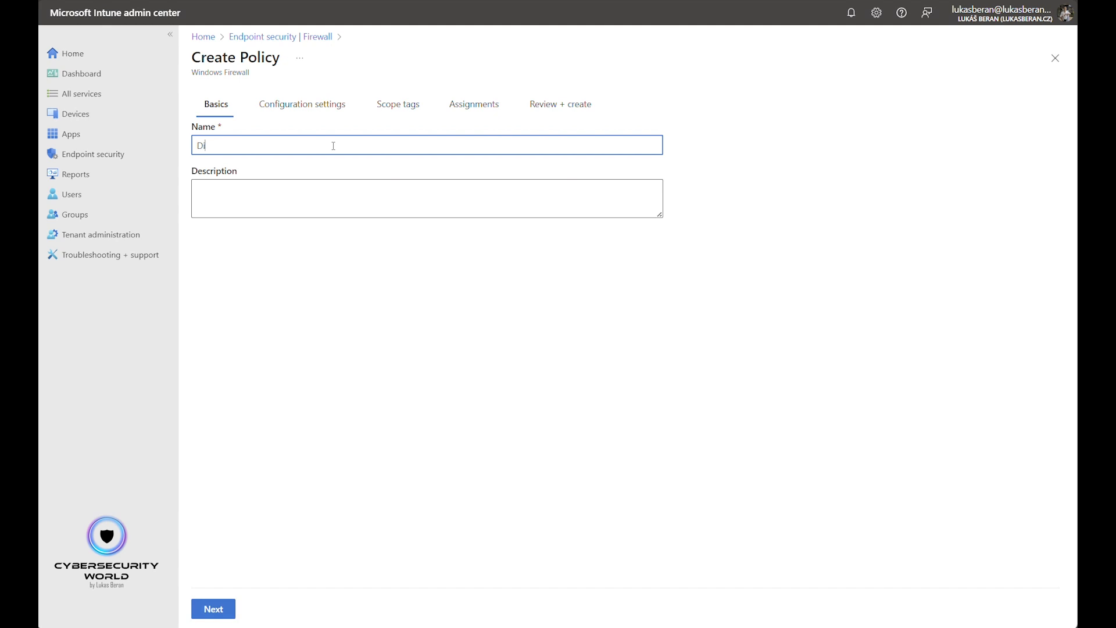
type("sable Windows Firewall Local Policy Merge")
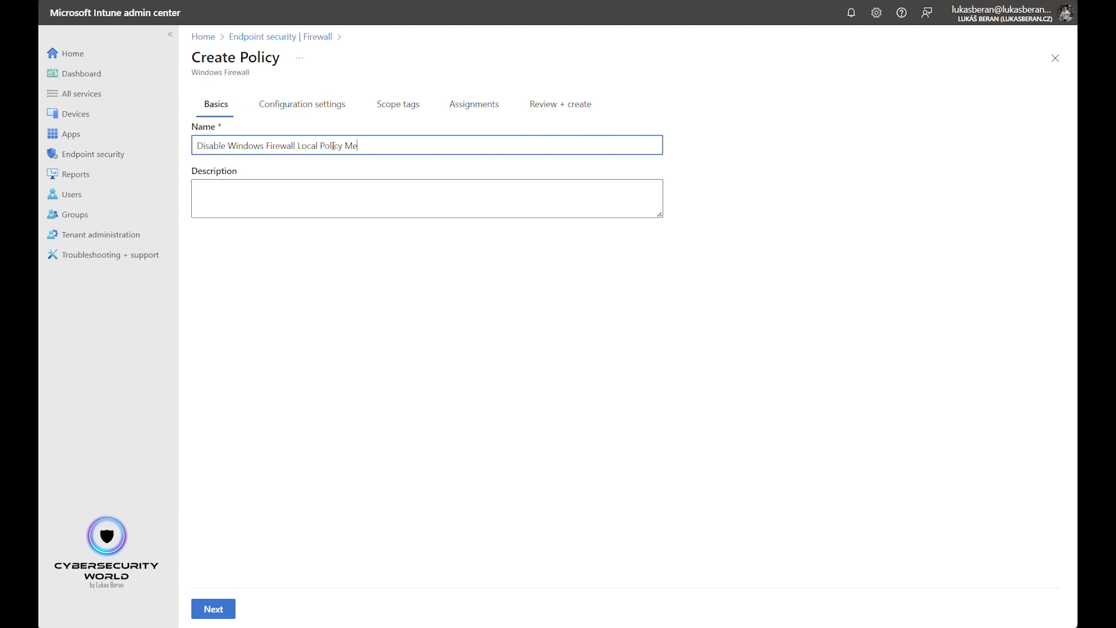
left_click(231, 609)
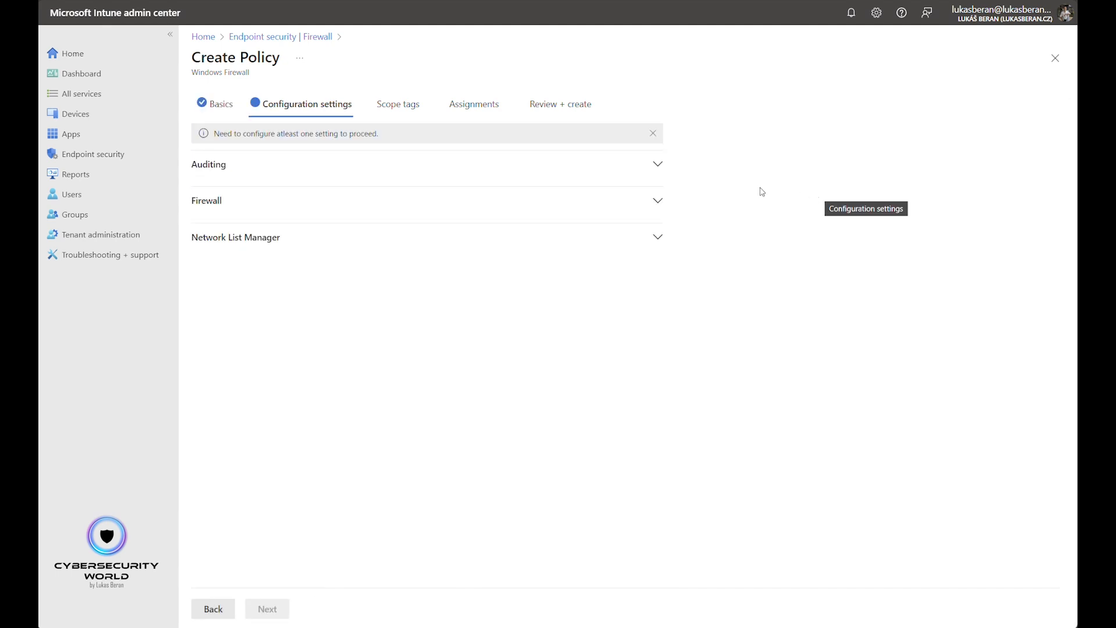
- In the Firewall settings, set Enable Domain Network Firewall to True (Default) and its Allow Local Policy Merge to False
left_click(658, 201)
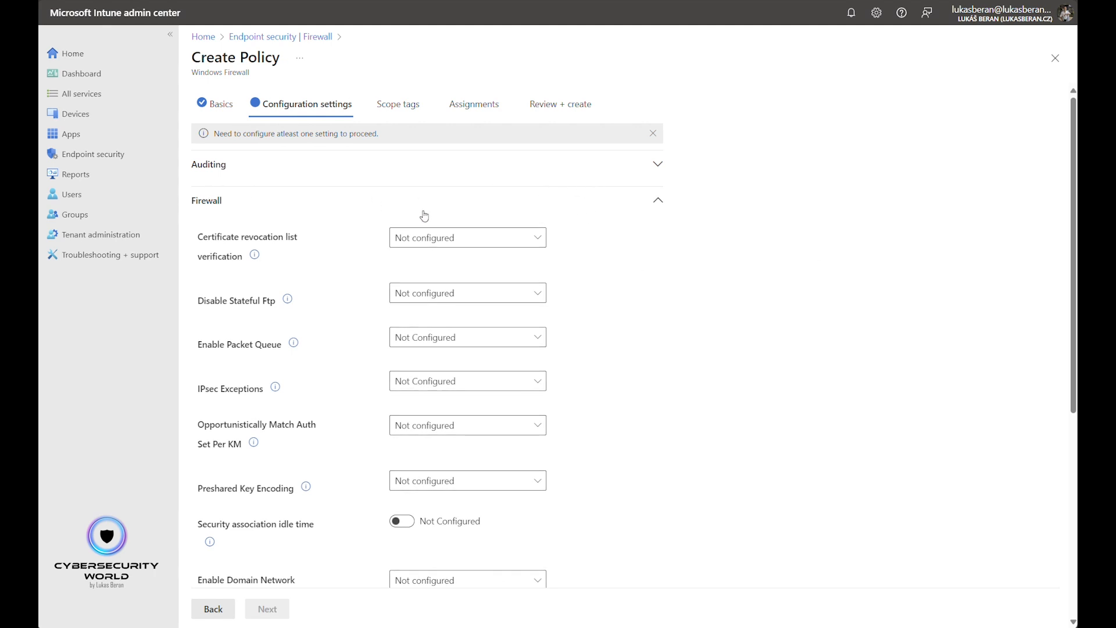
scroll(605, 269, "down", 1)
scroll(605, 268, "down", 3)
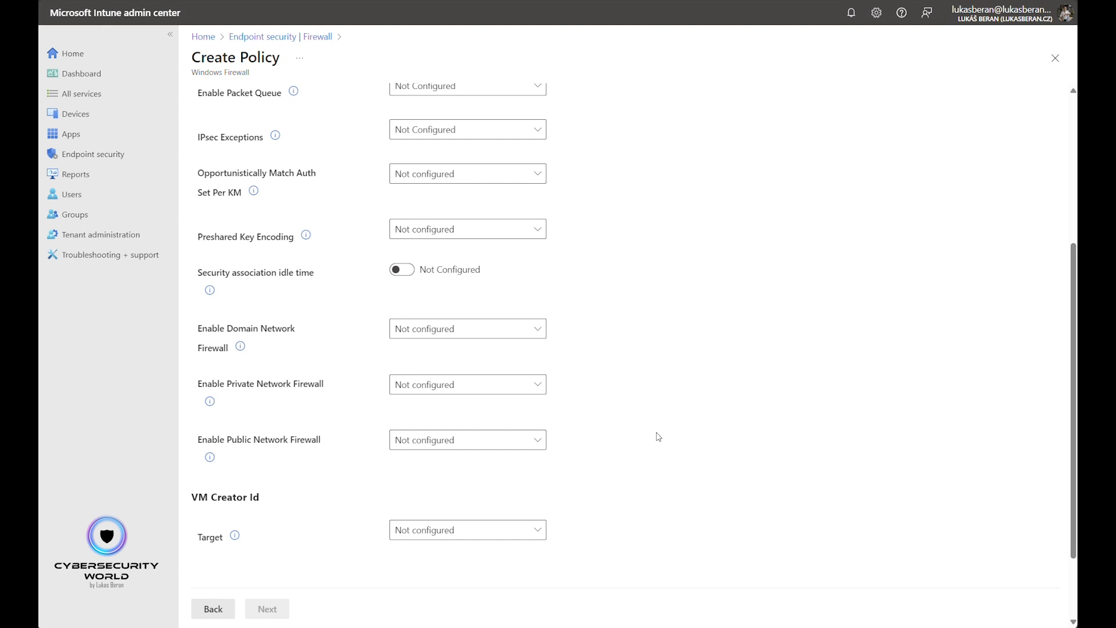
left_click(455, 335)
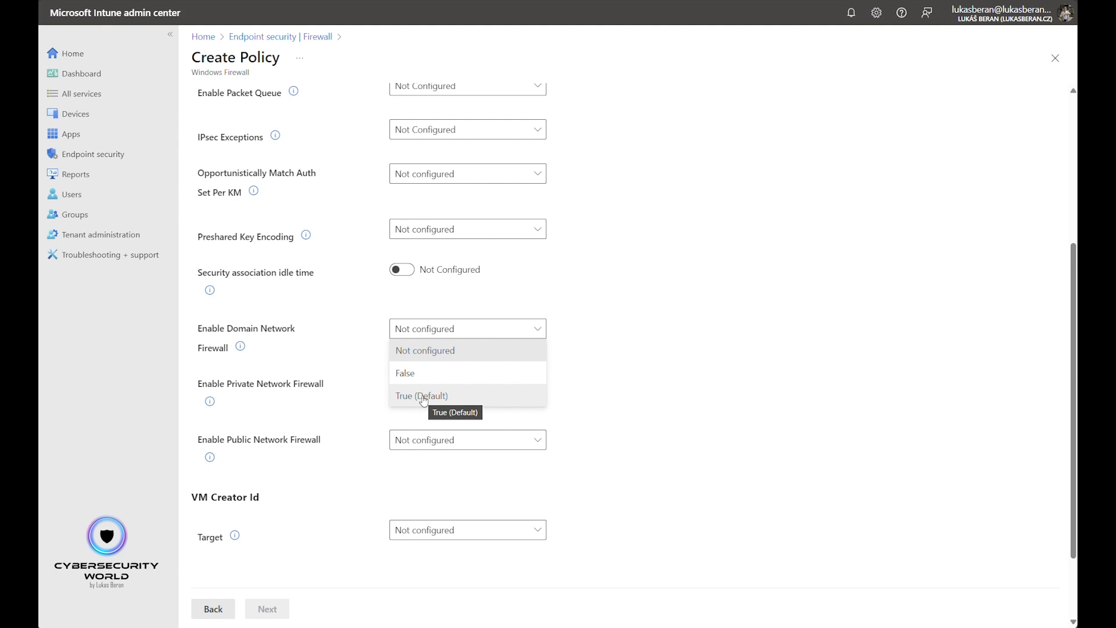
left_click(424, 398)
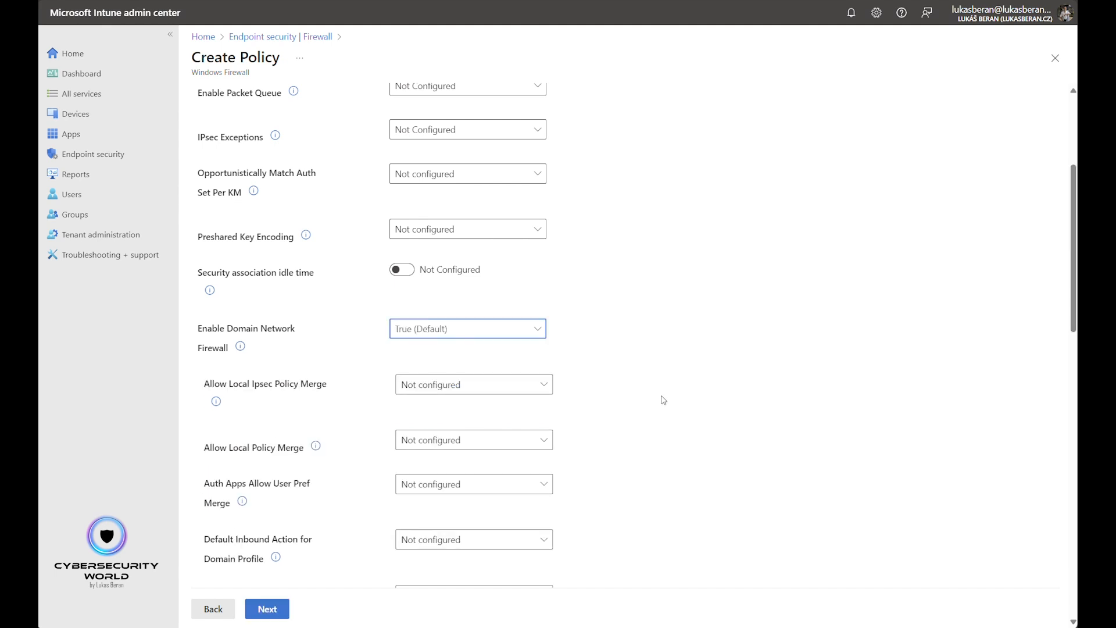
scroll(660, 402, "down", 1)
scroll(660, 402, "down", 2)
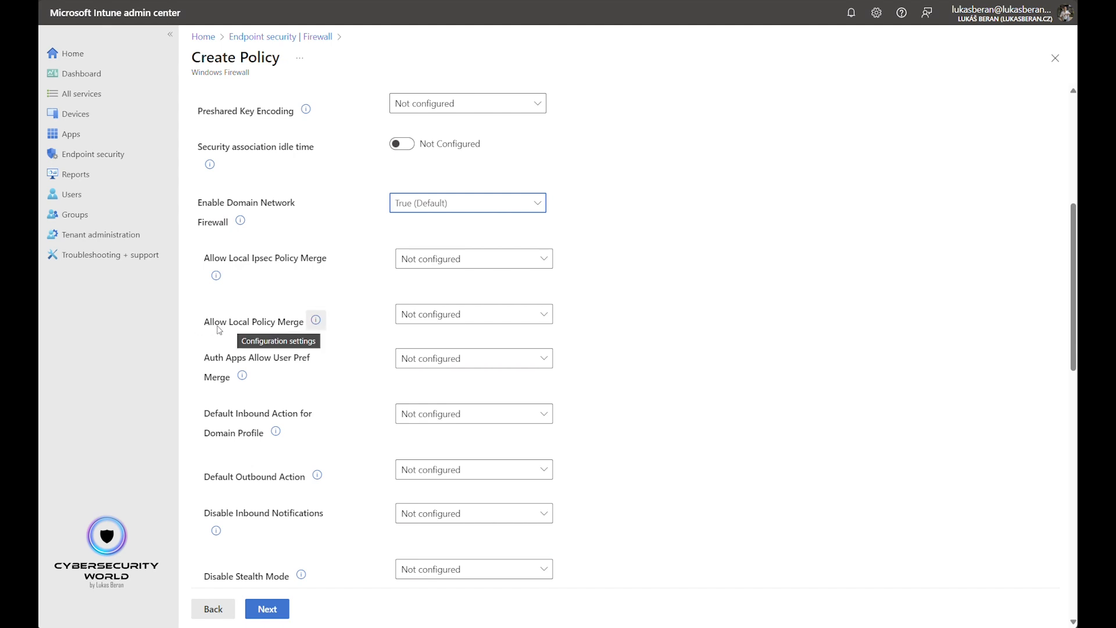
left_click(484, 317)
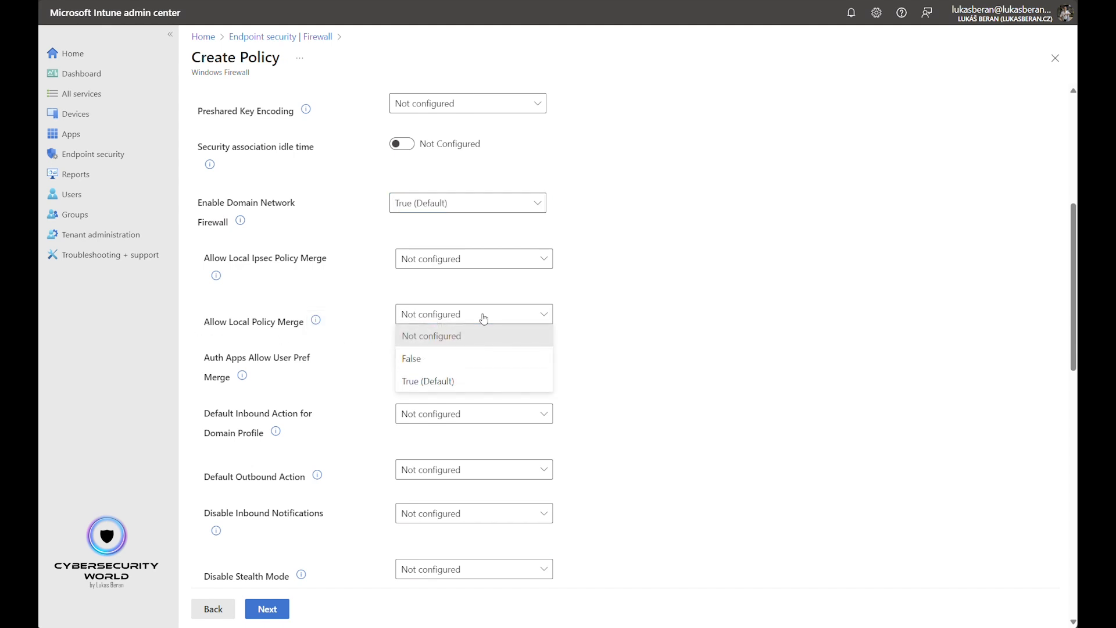
left_click(426, 358)
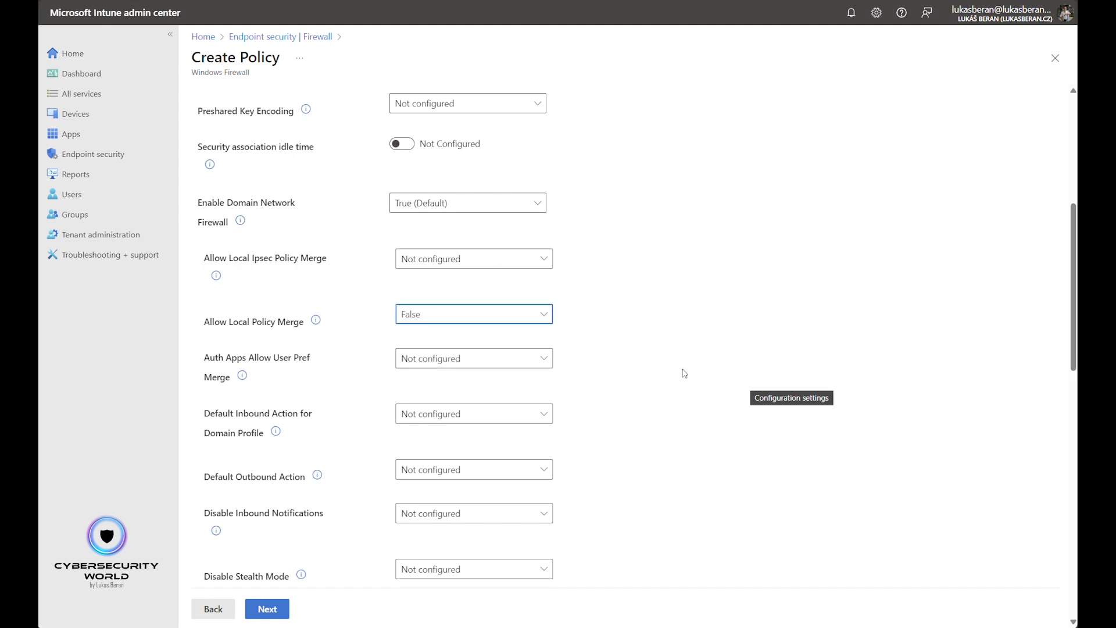
- Set Enable Private Network Firewall to True (Default) and its Allow Local Policy Merge to False
scroll(685, 373, "down", 14)
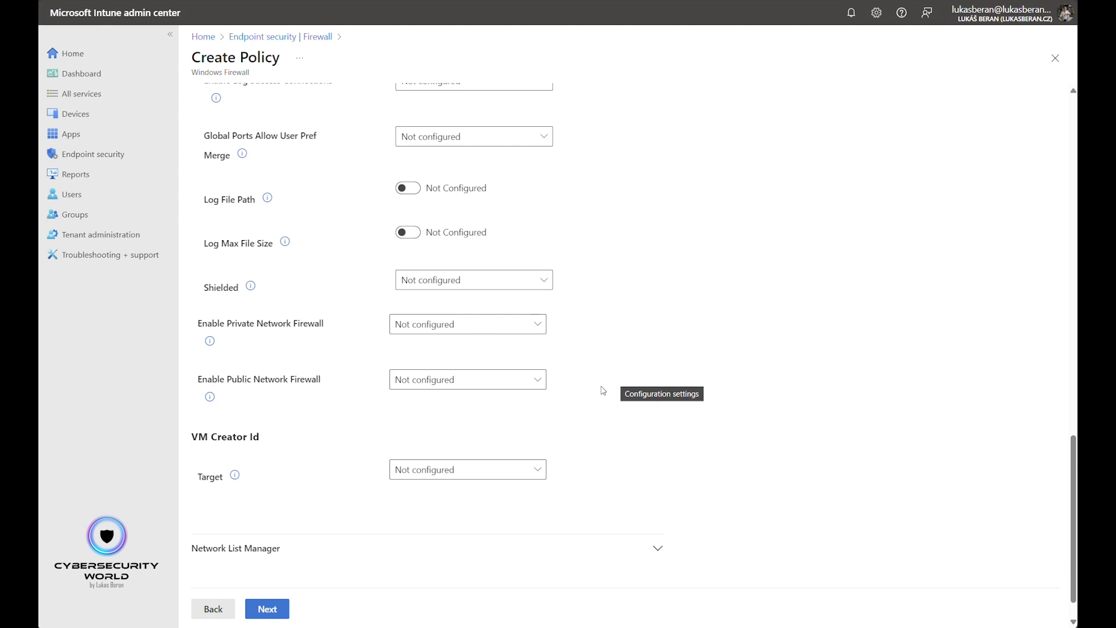
left_click(461, 329)
left_click(436, 391)
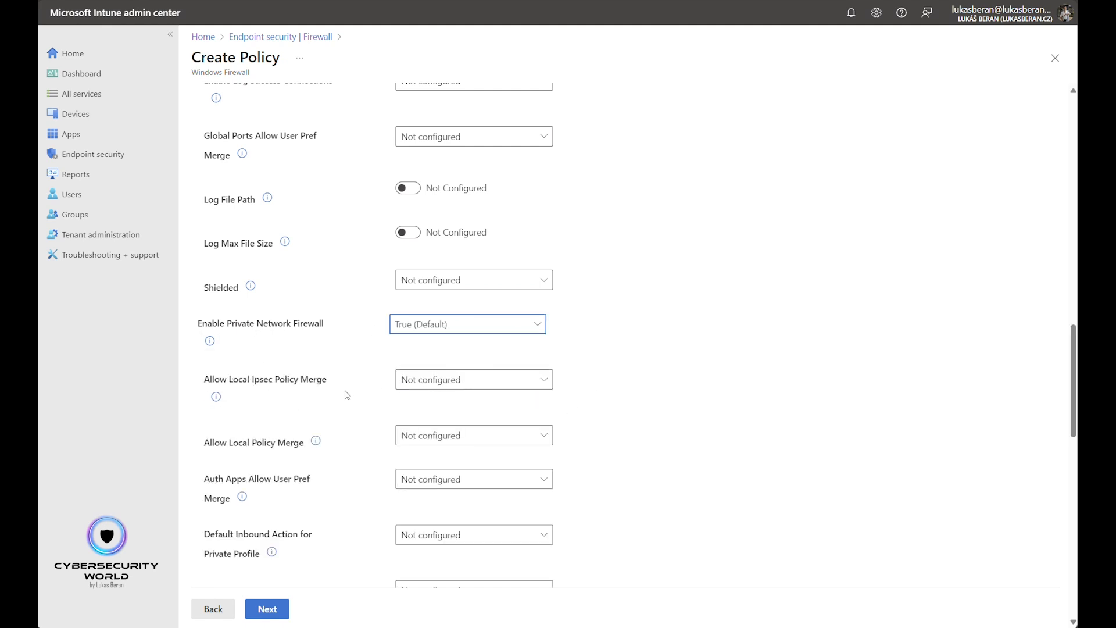
scroll(347, 396, "down", 1)
left_click(460, 373)
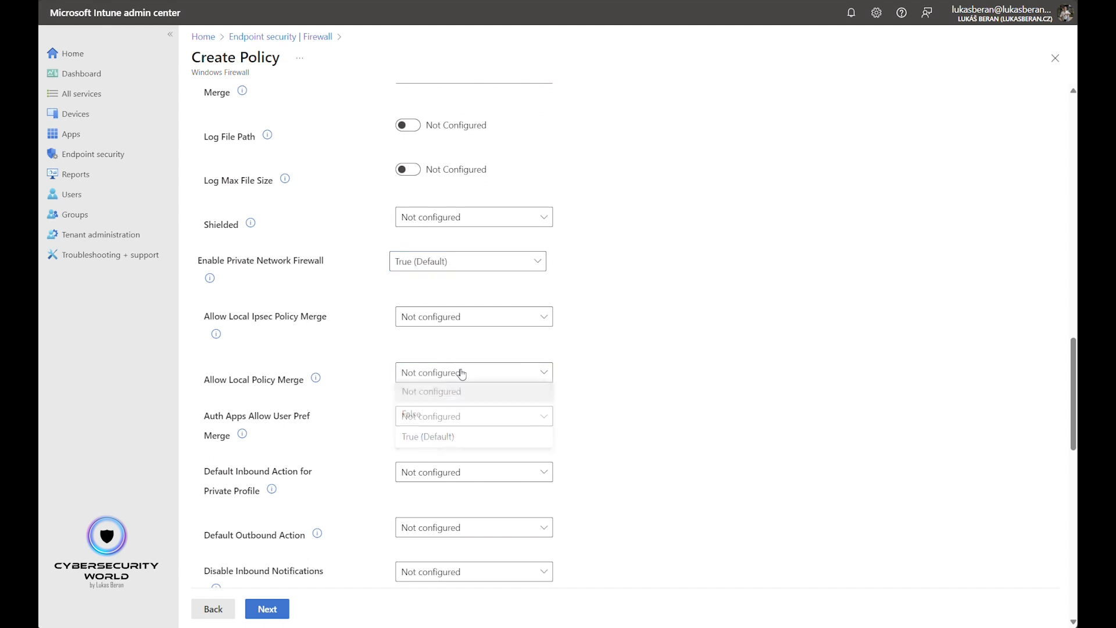
left_click(446, 418)
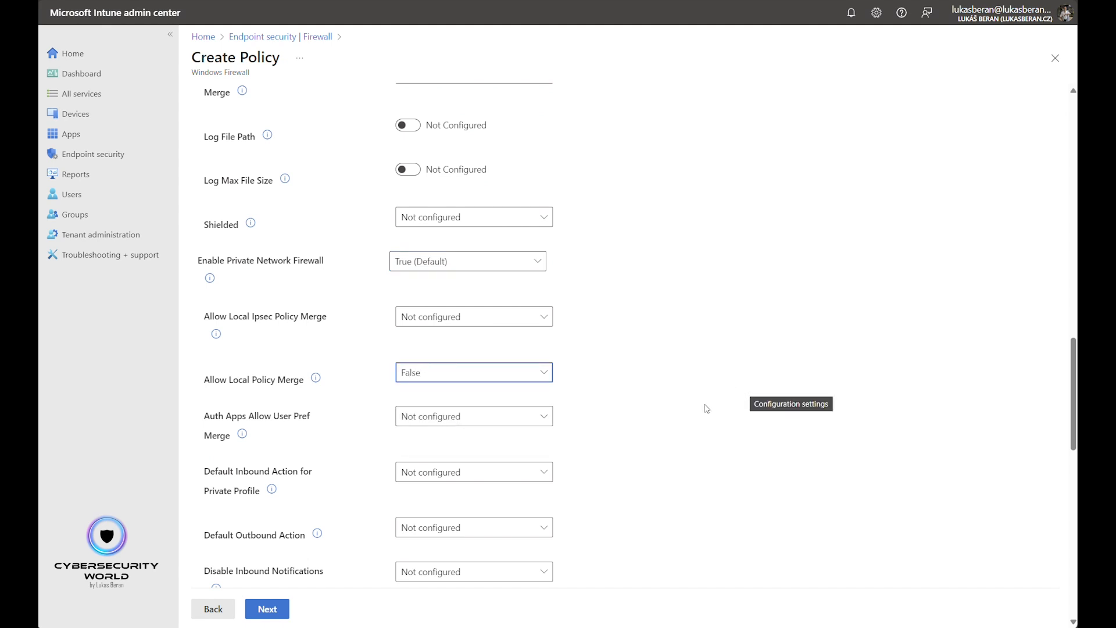
- Set Enable Public Network Firewall to True (Default) with Allow Local Policy Merge False, and proceed past the default scope tag
scroll(698, 401, "down", 12)
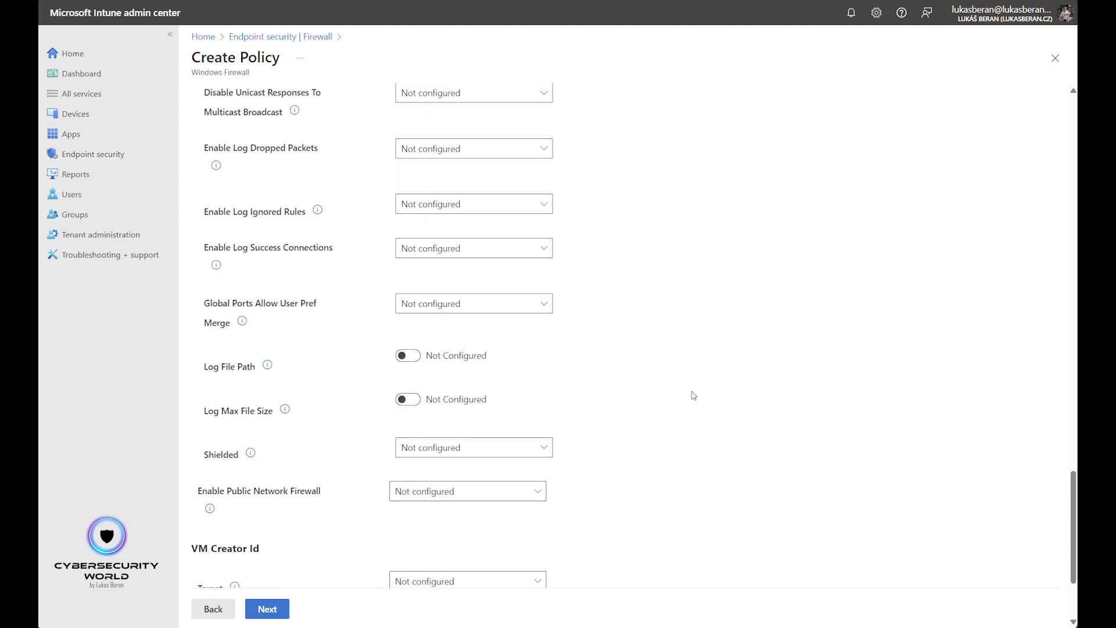
left_click(448, 448)
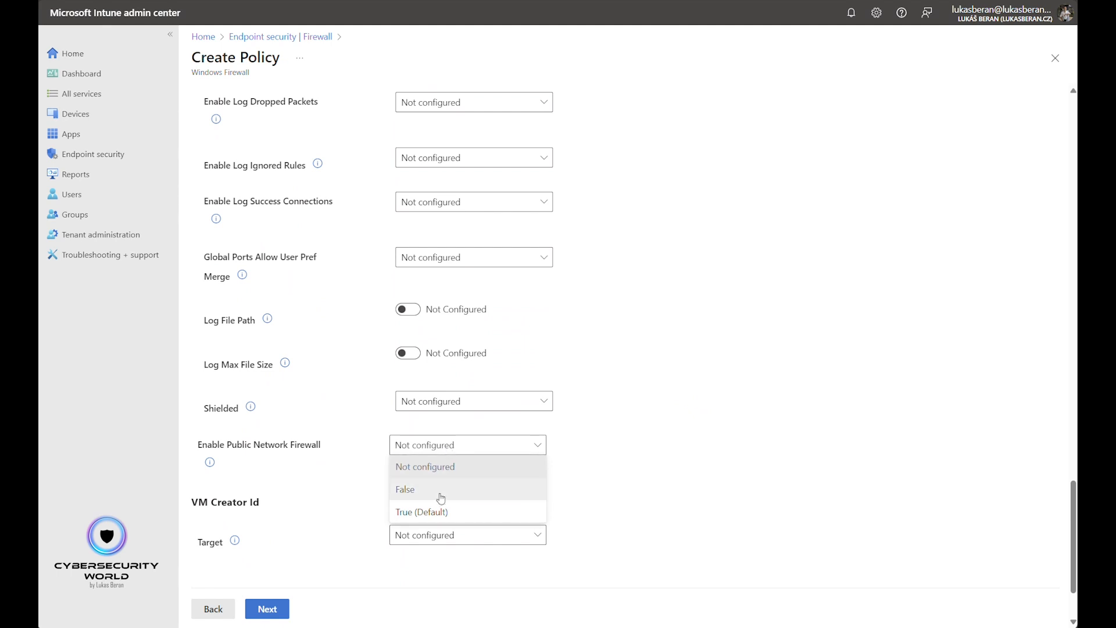
left_click(437, 512)
scroll(605, 488, "down", 3)
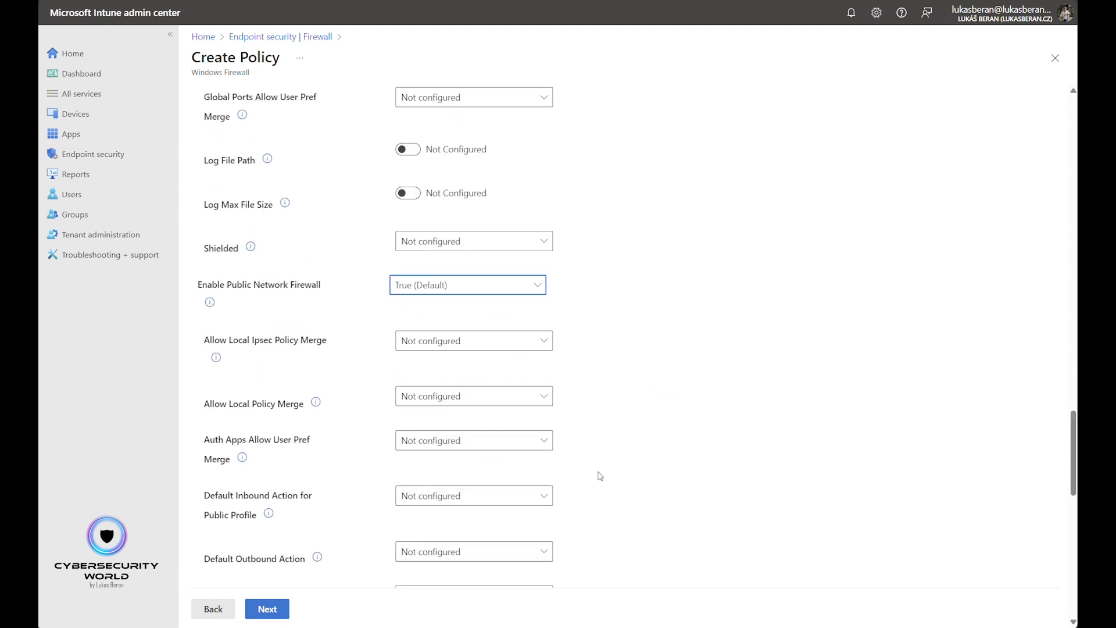
left_click(462, 378)
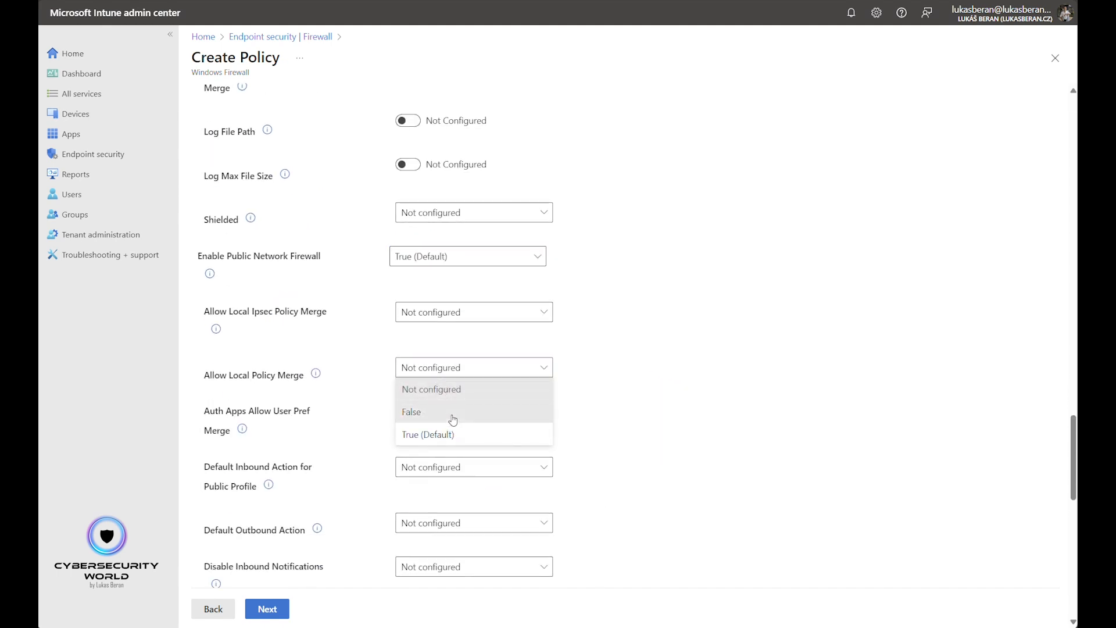
left_click(452, 418)
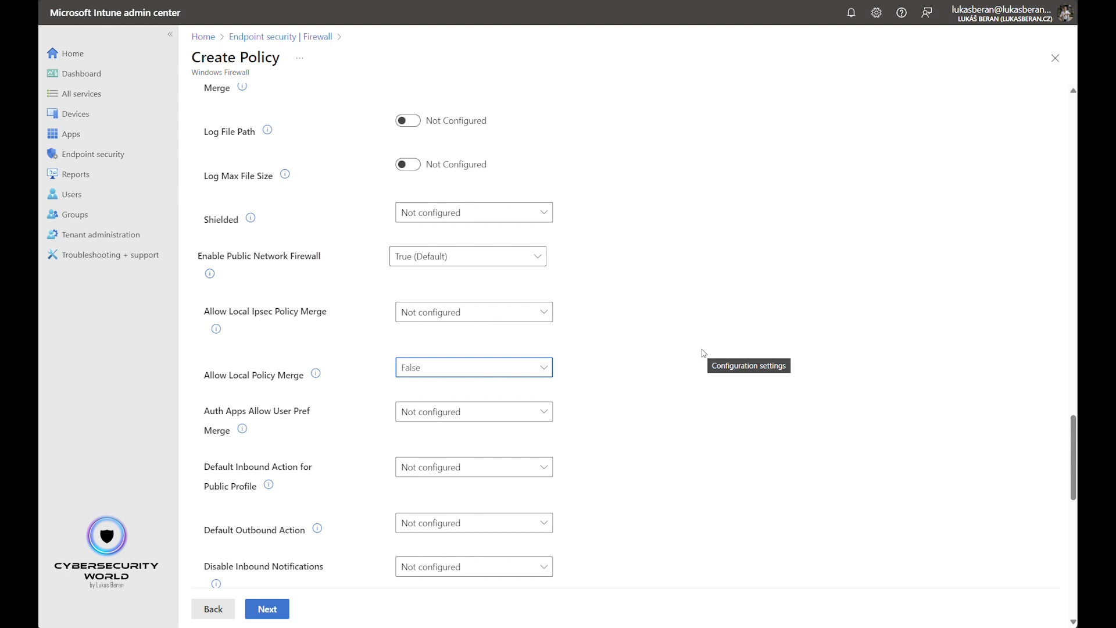
left_click(270, 615)
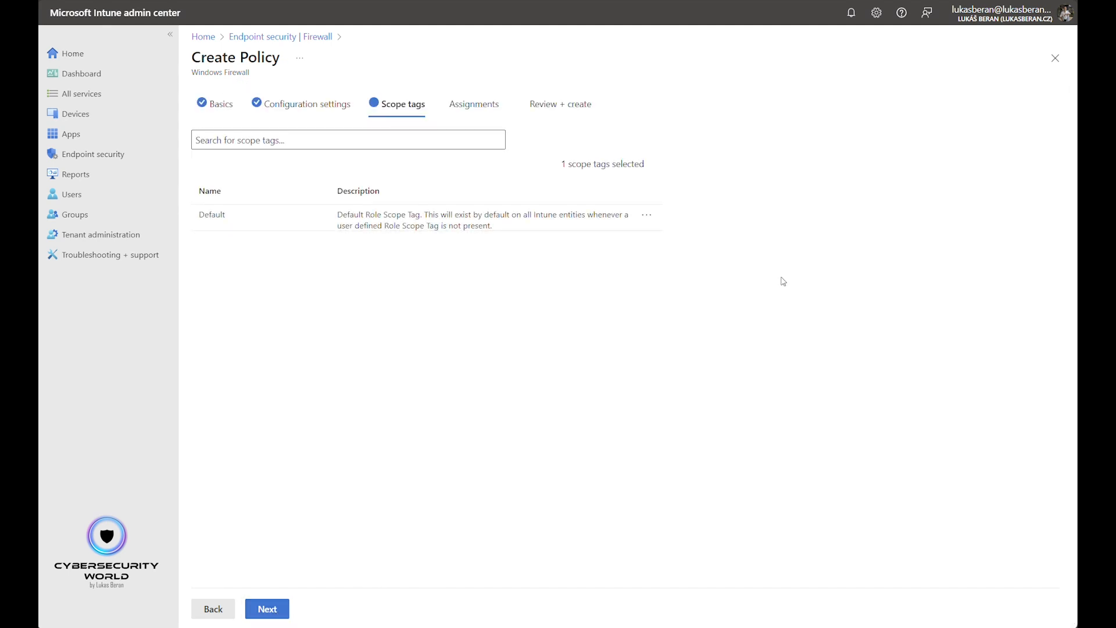
left_click(272, 608)
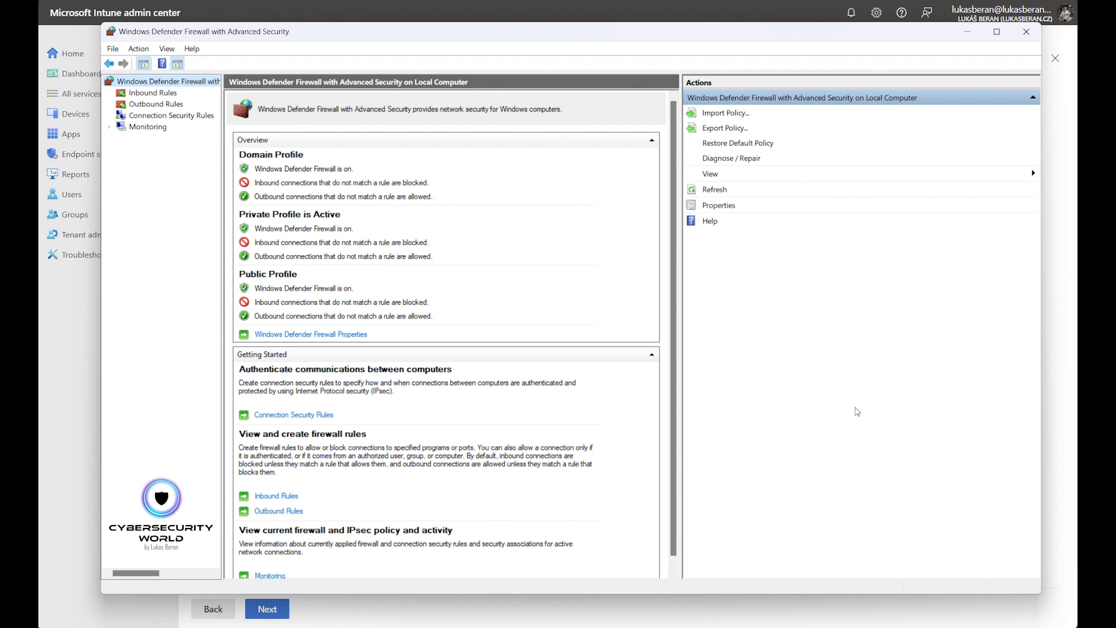
- In Windows Defender Firewall with Advanced Security, examine the local inbound rules, such as those for Firefox, Logi Options+ Agent, Tailscale and Microsoft Teams
left_click(161, 94)
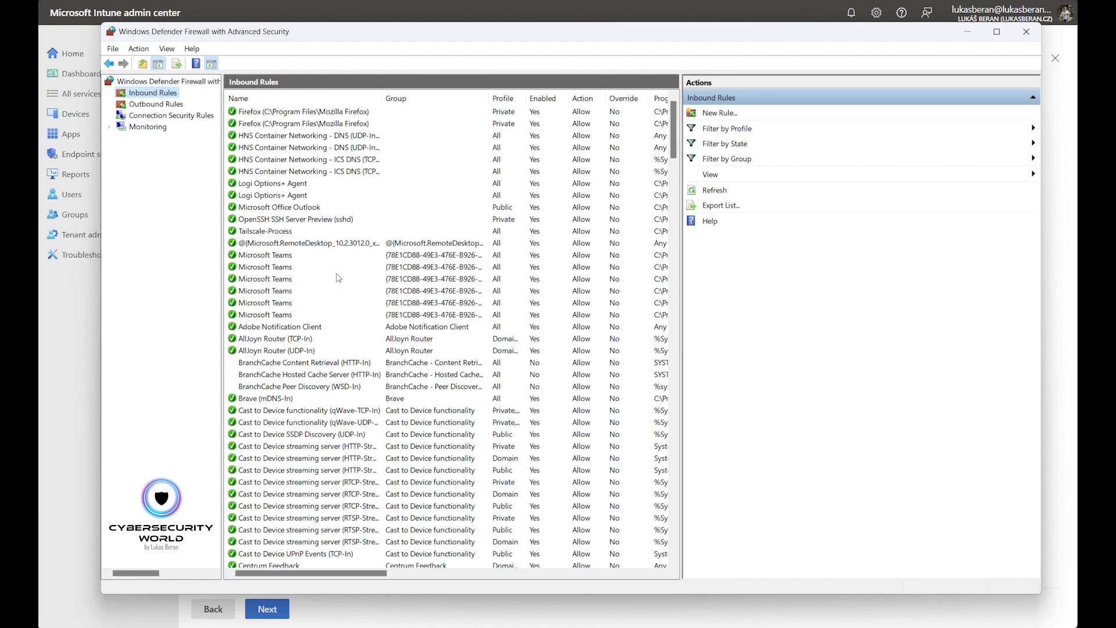
left_click(257, 112)
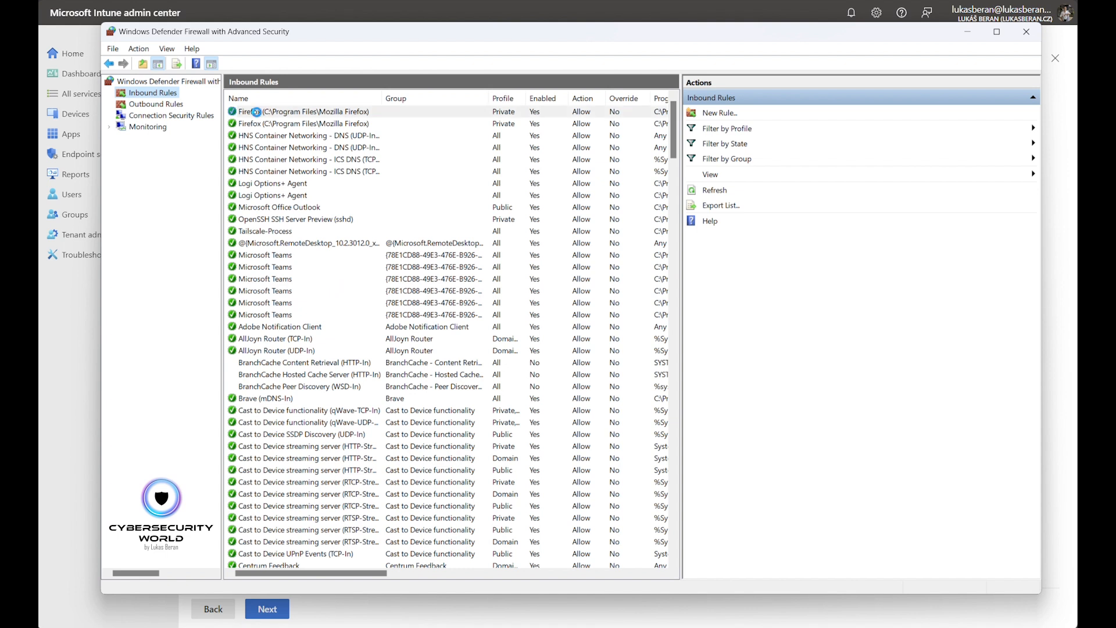
left_click(283, 185)
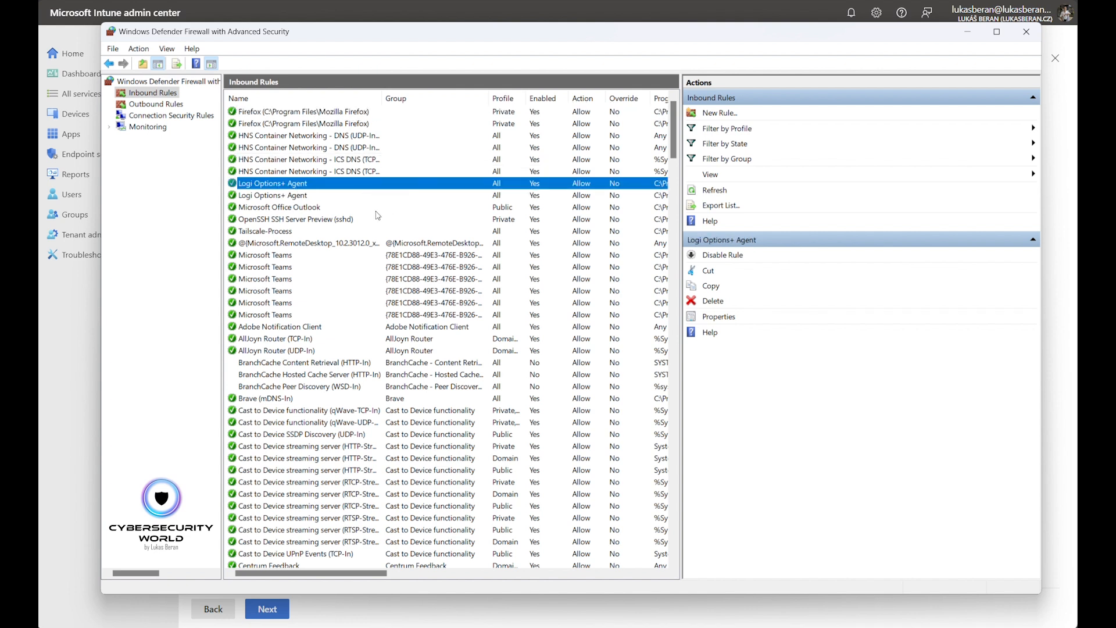
left_click(262, 231)
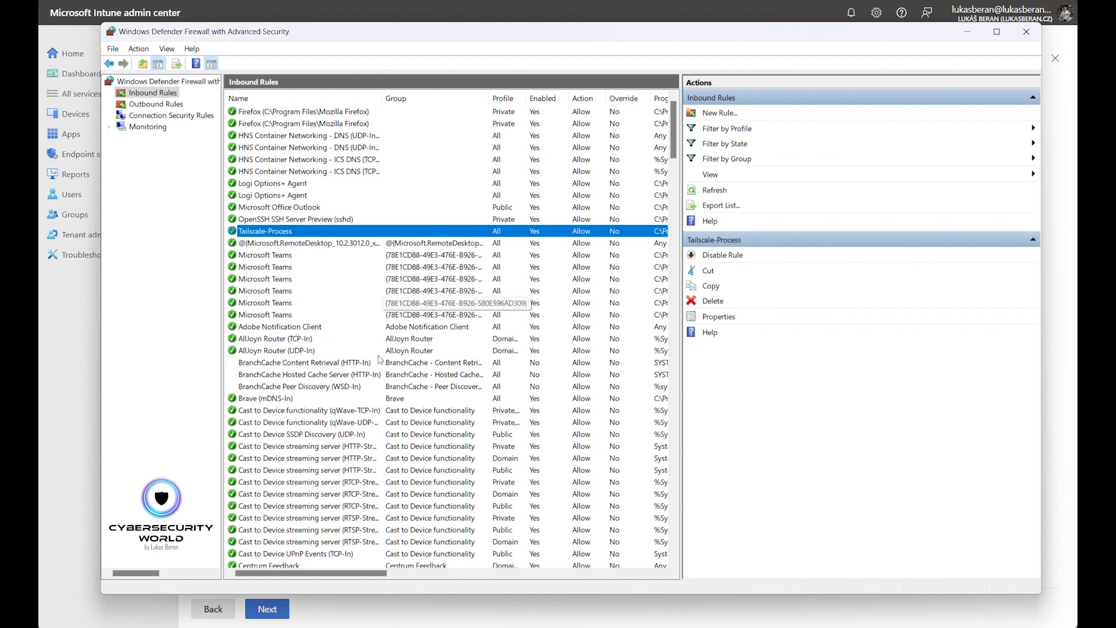
left_click(263, 290)
scroll(326, 372, "down", 10)
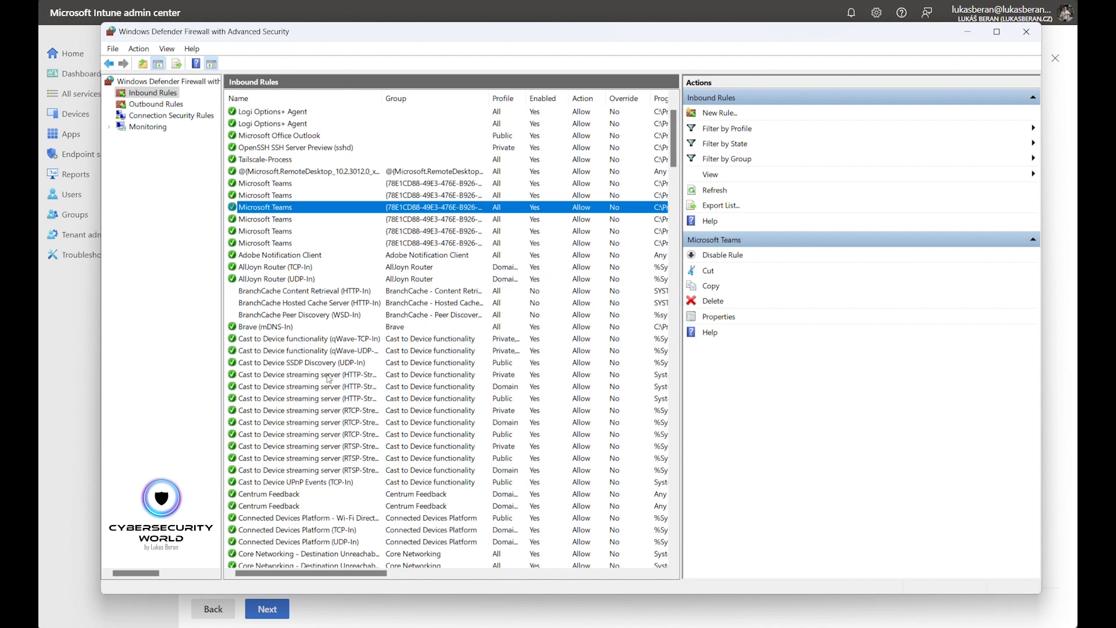
left_click(258, 199)
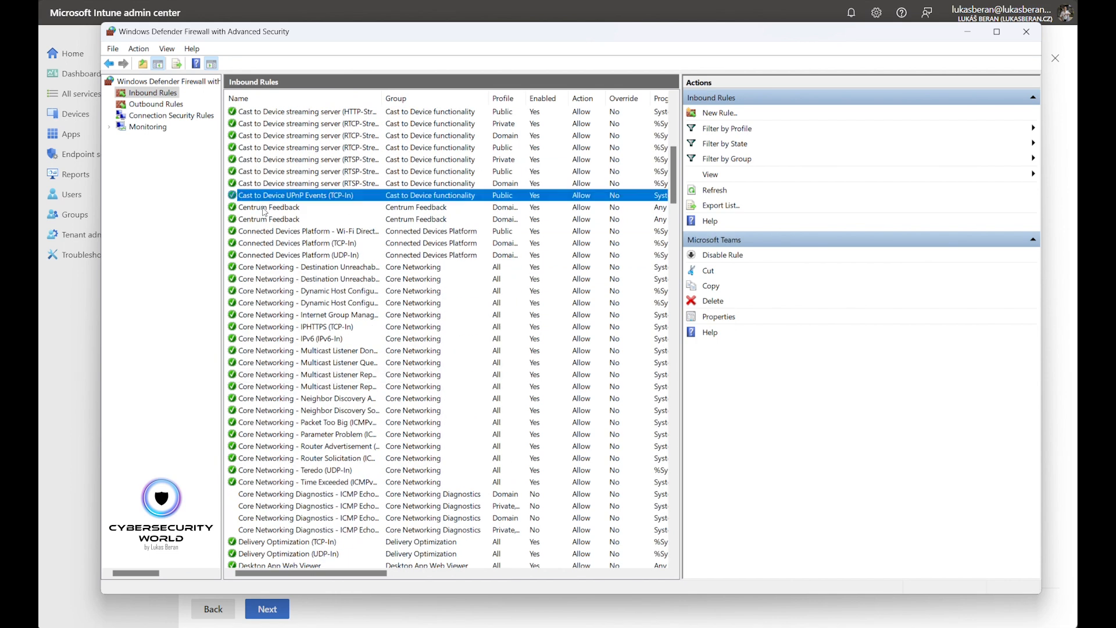
scroll(311, 375, "down", 4)
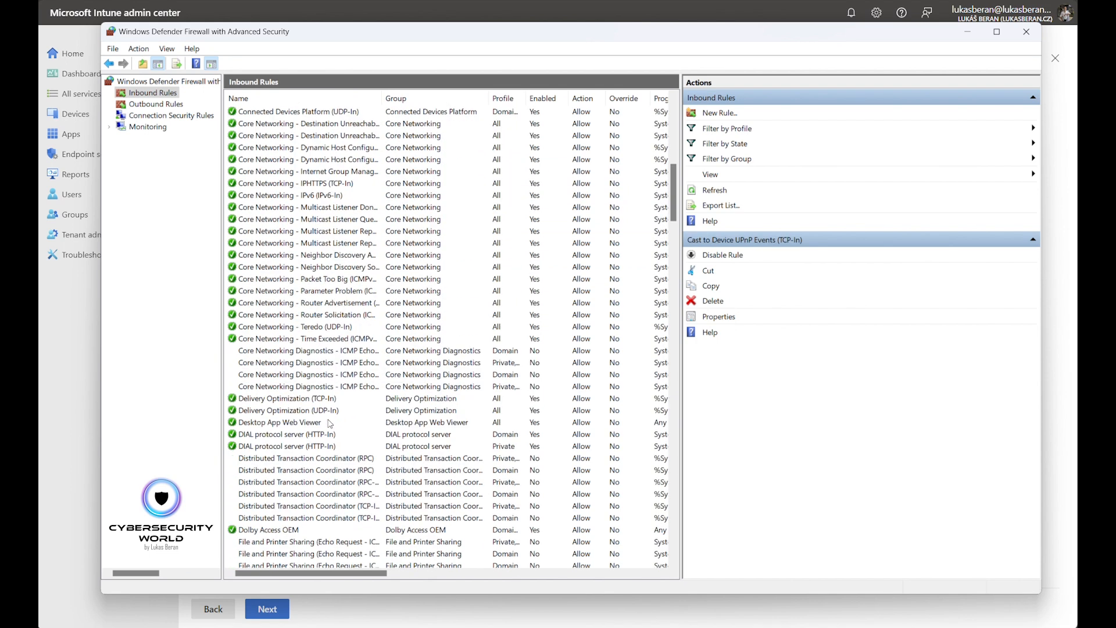
scroll(346, 381, "up", 5)
scroll(348, 381, "up", 4)
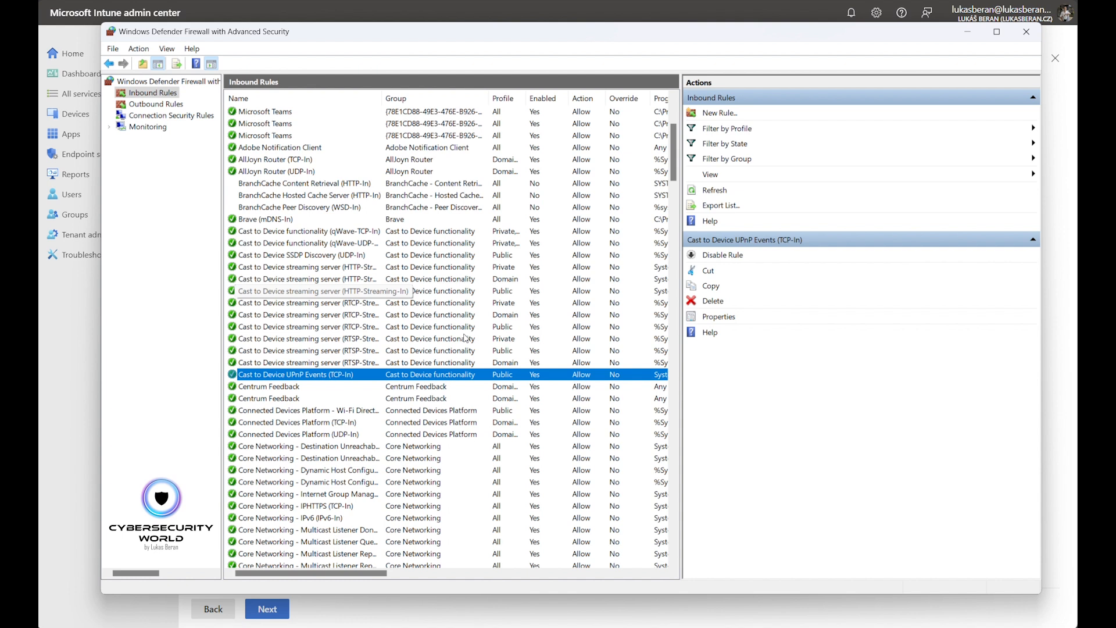
- Examine the active firewall rules under Monitoring, including the Core Networking Destination Unreachable, Router Advertisement and Router Solicitation rules
left_click(110, 127)
left_click(152, 139)
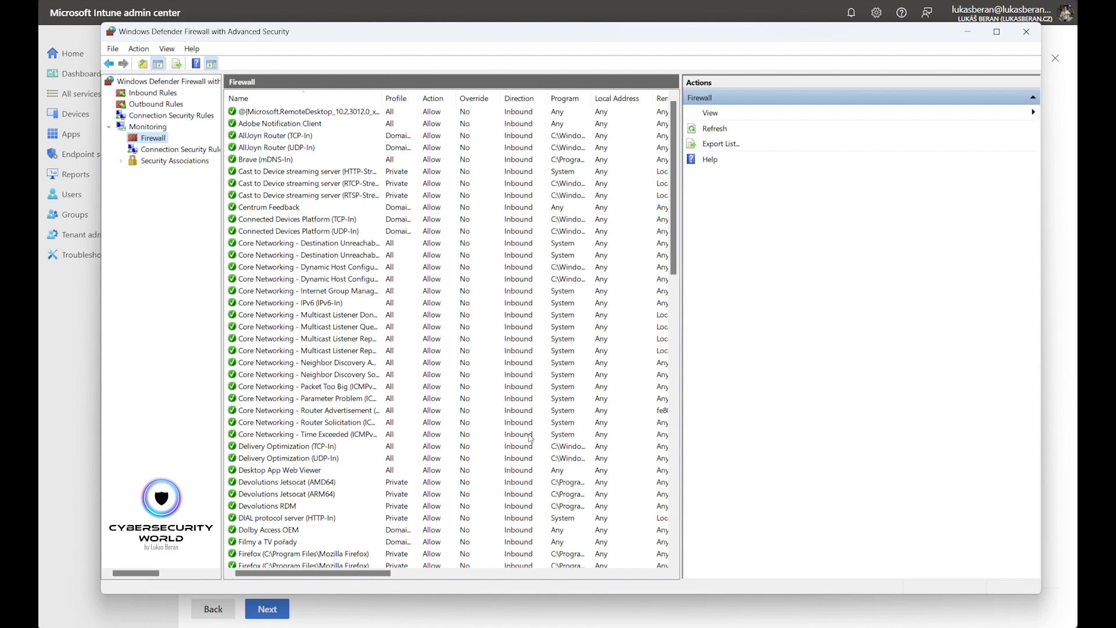
left_click(335, 246)
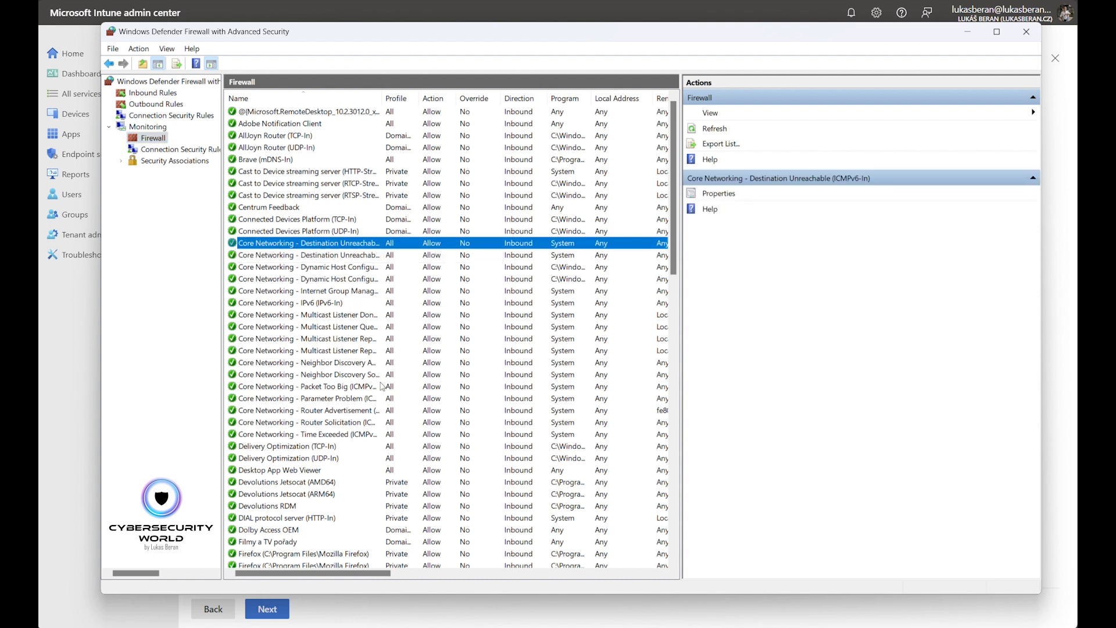
left_click(349, 410)
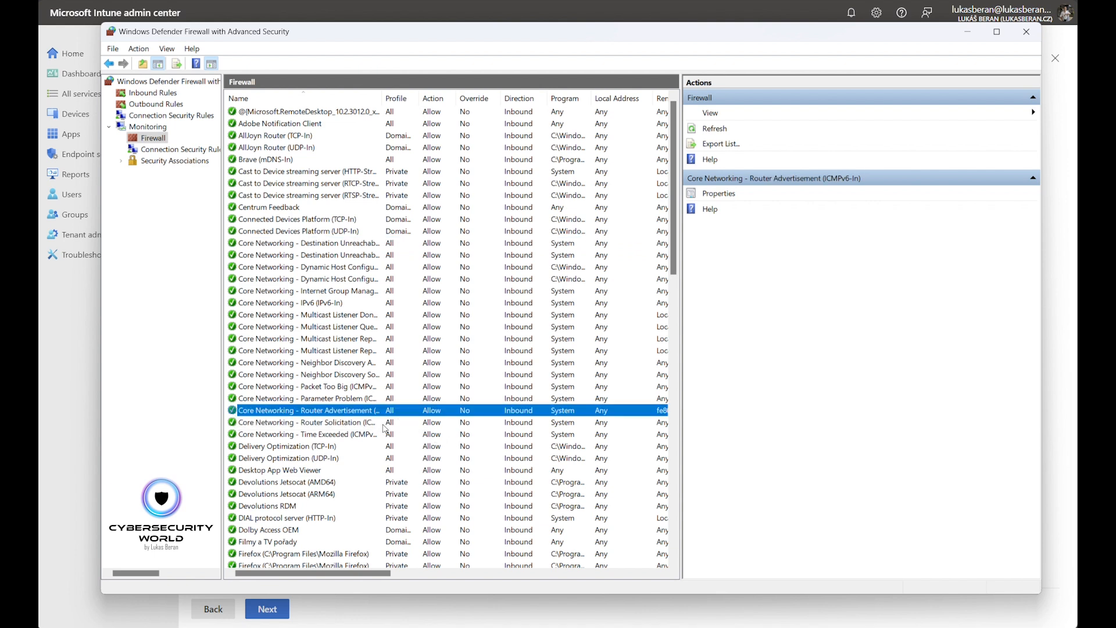
left_click(354, 424)
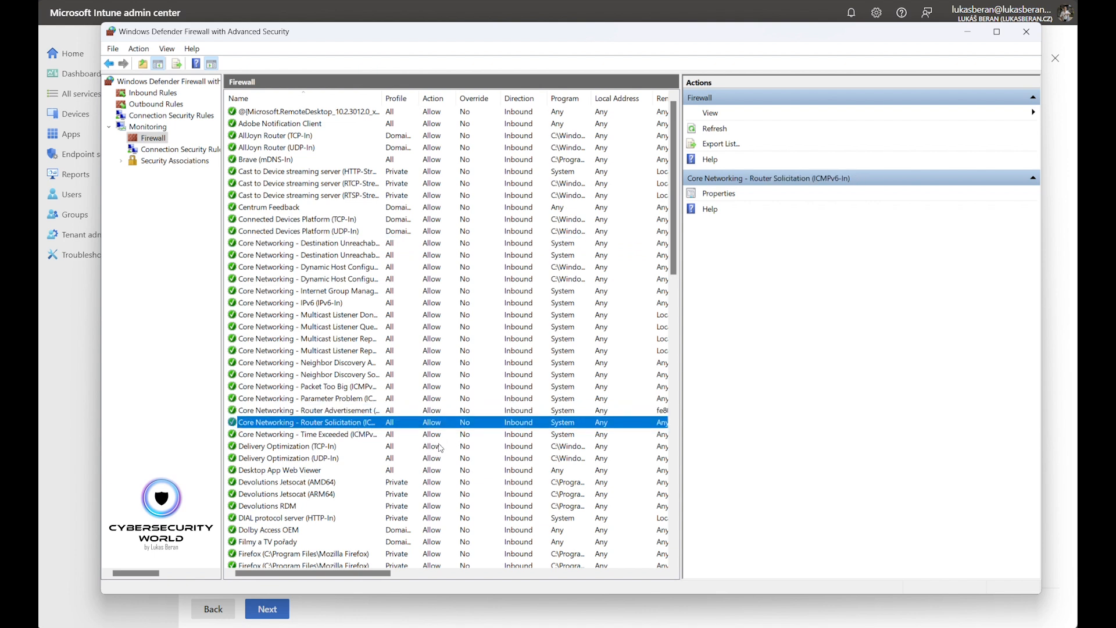